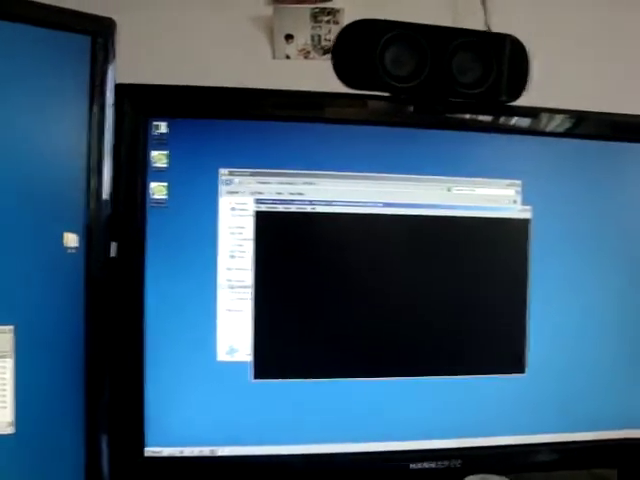
key("alt+F4")
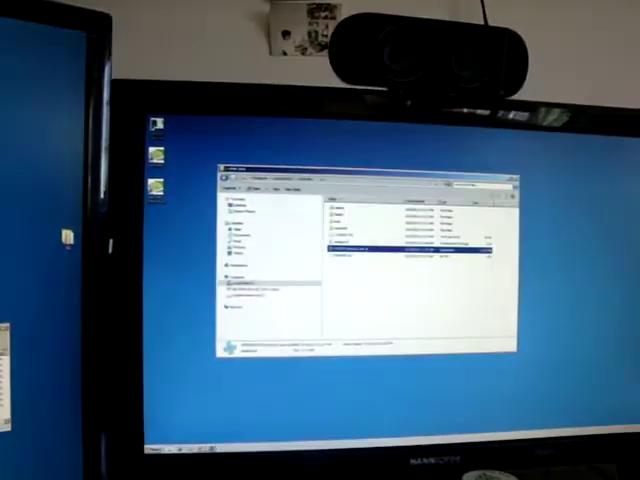
key("Return")
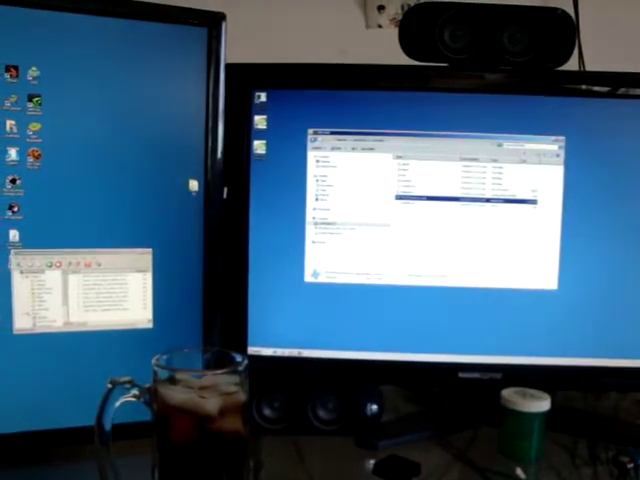
key("Return")
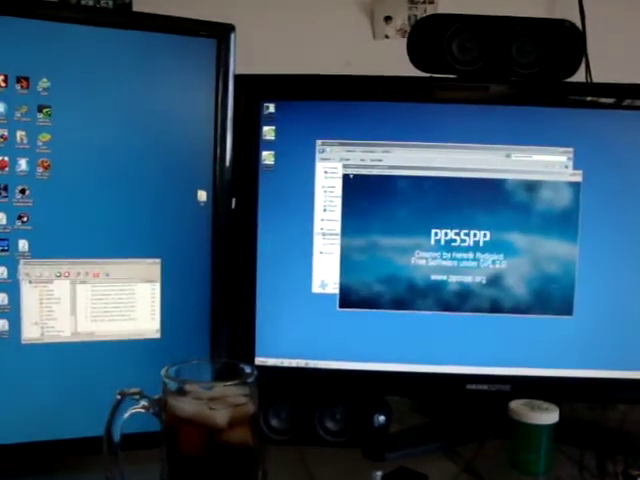
key("ctrl+o")
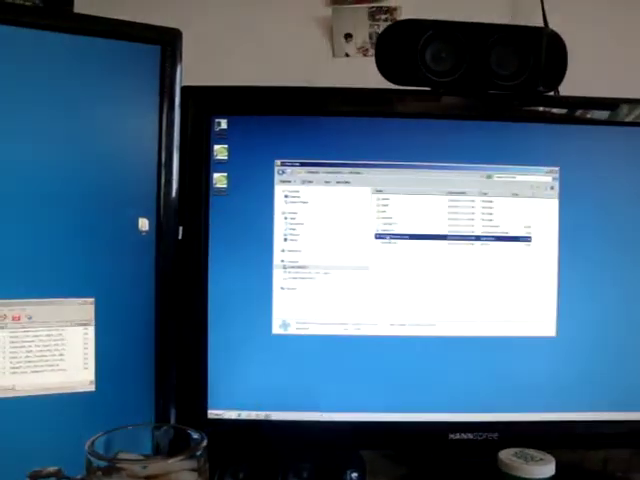
double_click(390, 215)
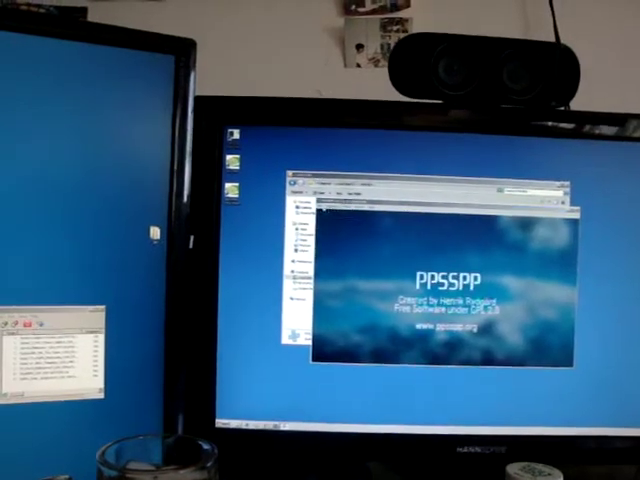
key("ctrl+o")
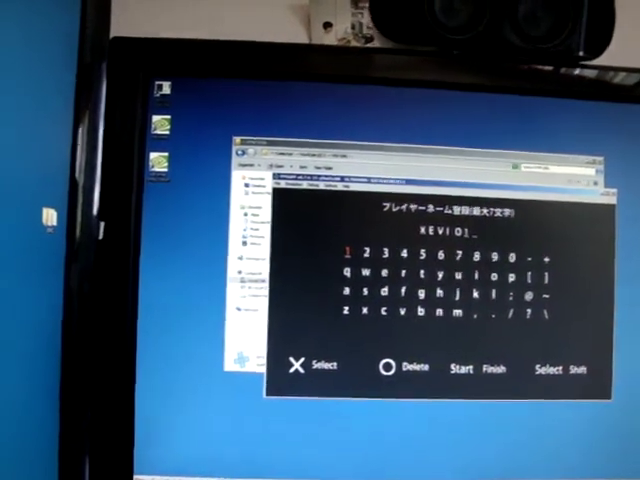
key("Return")
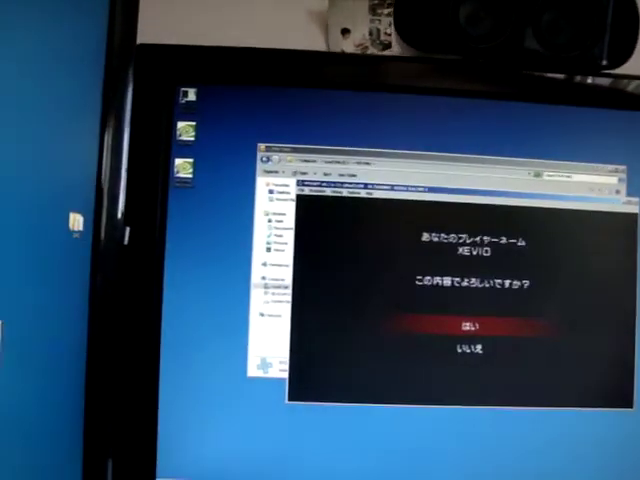